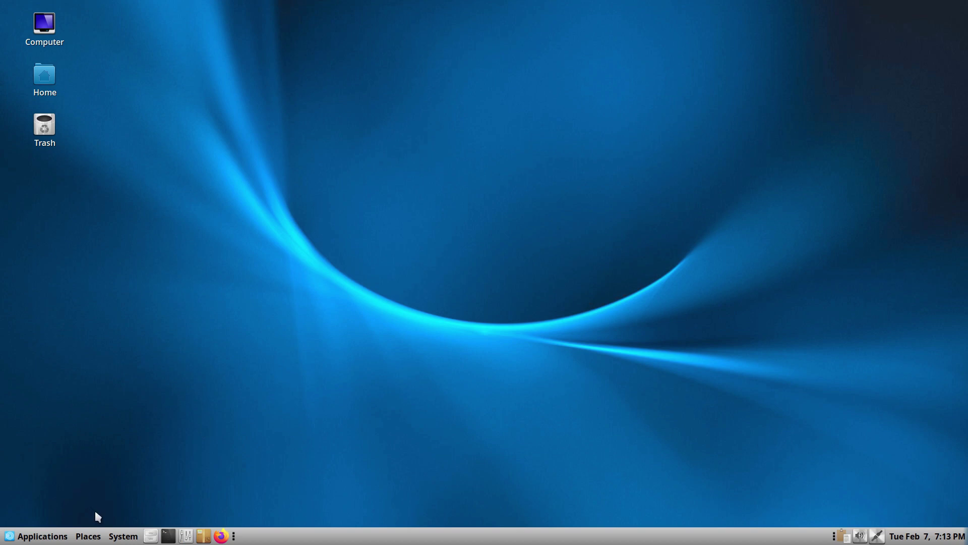
- Browse the System > Preferences > Hardware submenu, then dismiss the menus back to the plain desktop
left_click(129, 538)
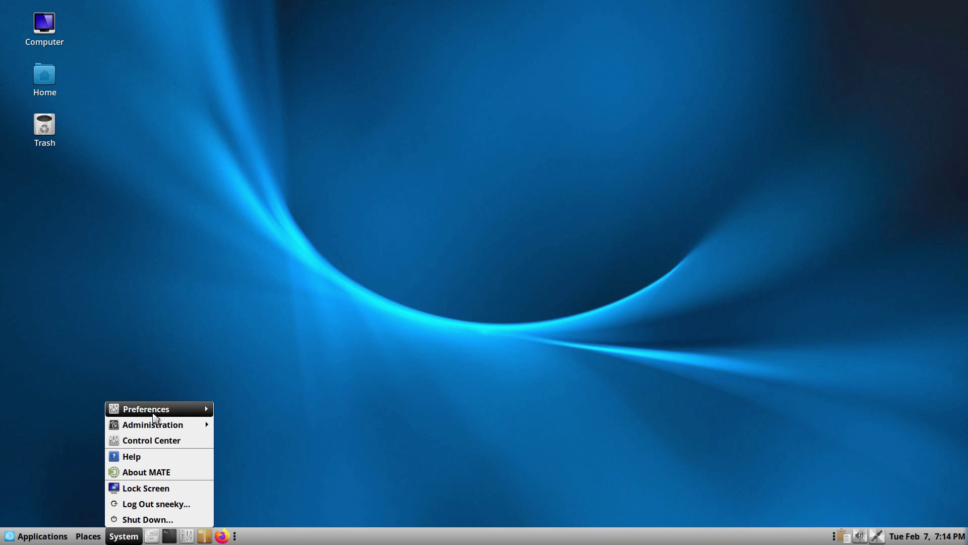
mouse_move(153, 412)
mouse_move(271, 414)
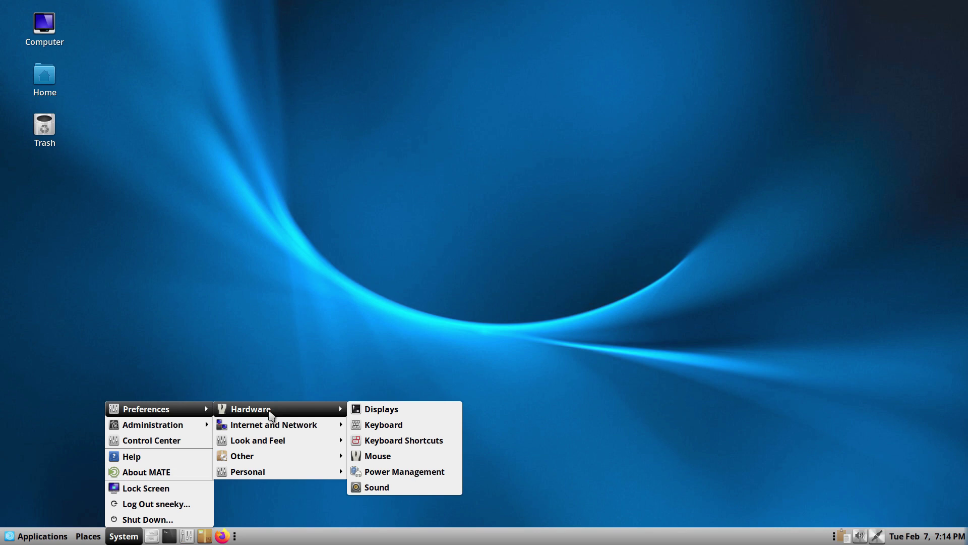
left_click(305, 332)
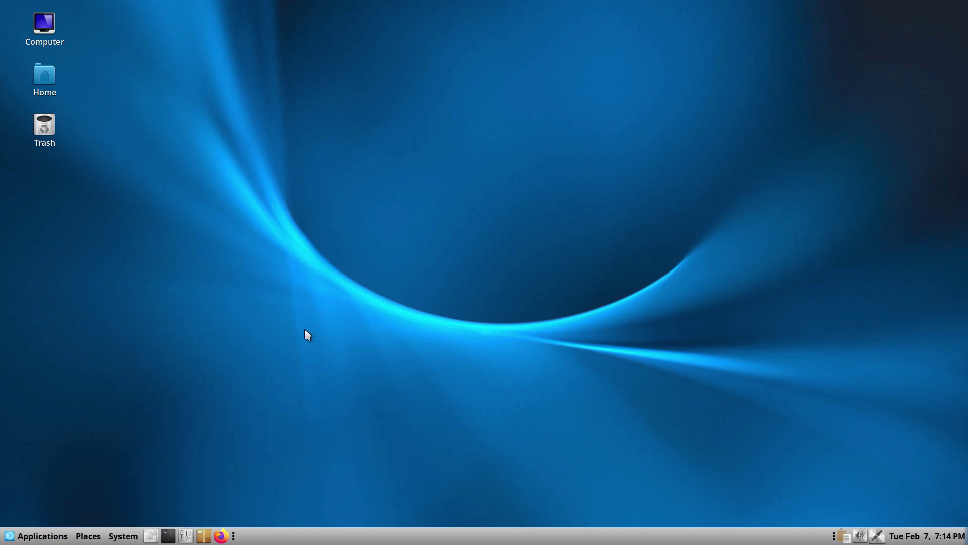
left_click(186, 536)
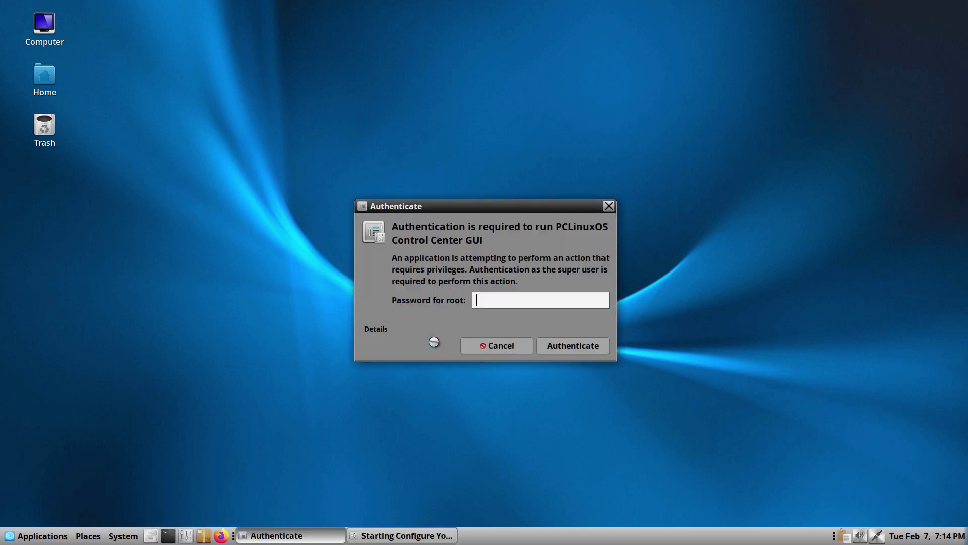
type("••••••")
key("Return")
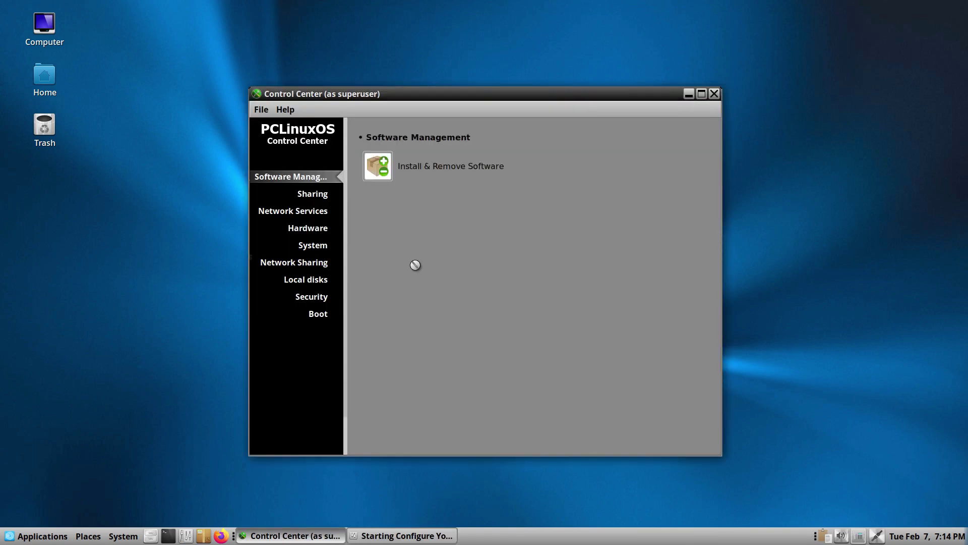
left_click(297, 198)
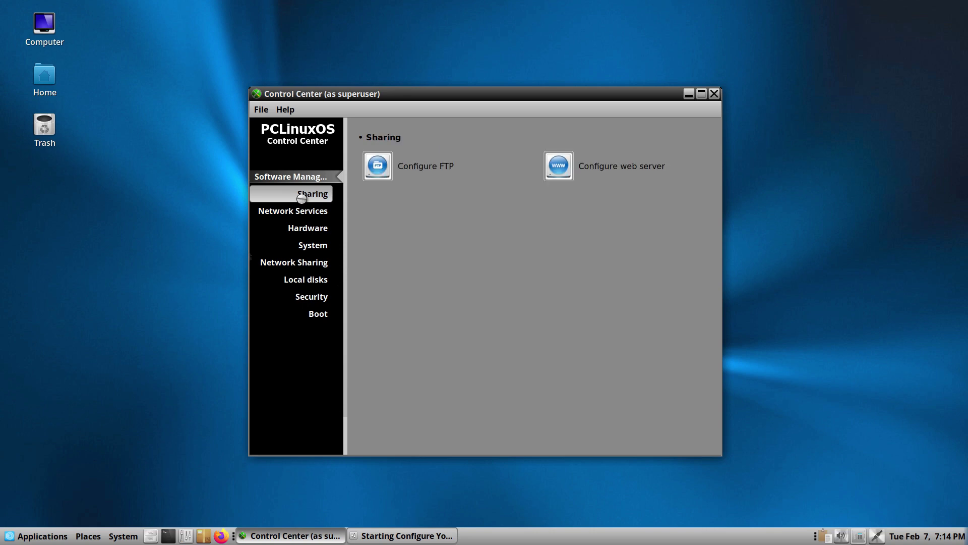
left_click(307, 211)
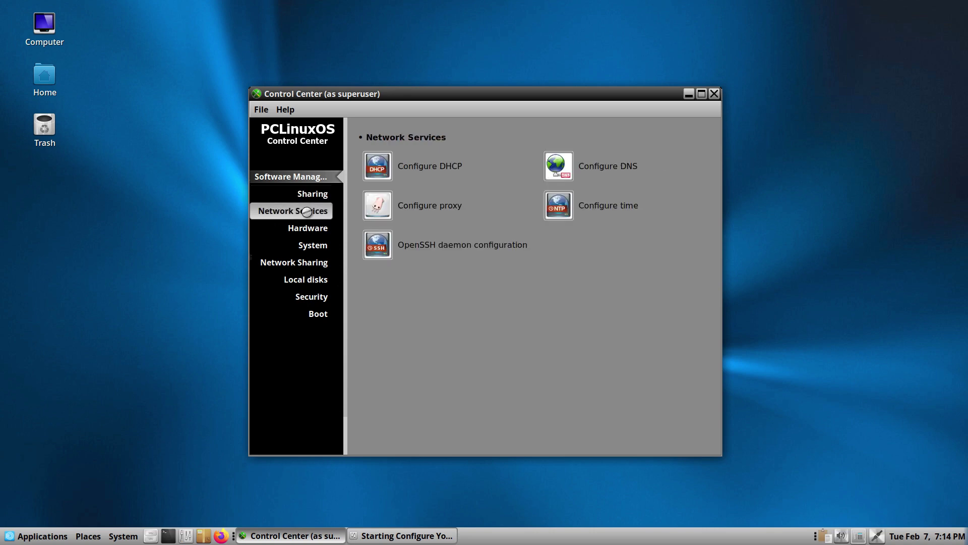
left_click(309, 229)
left_click(314, 245)
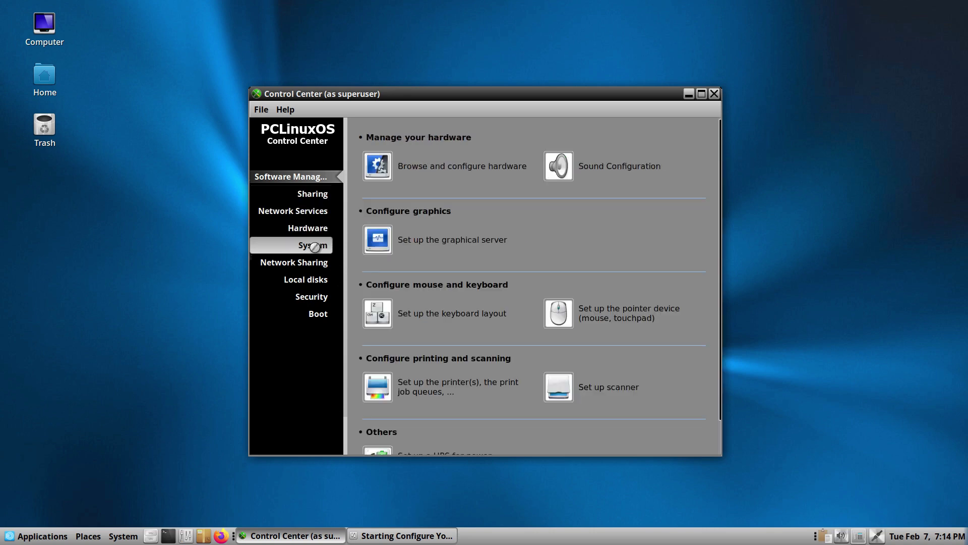
left_click(315, 264)
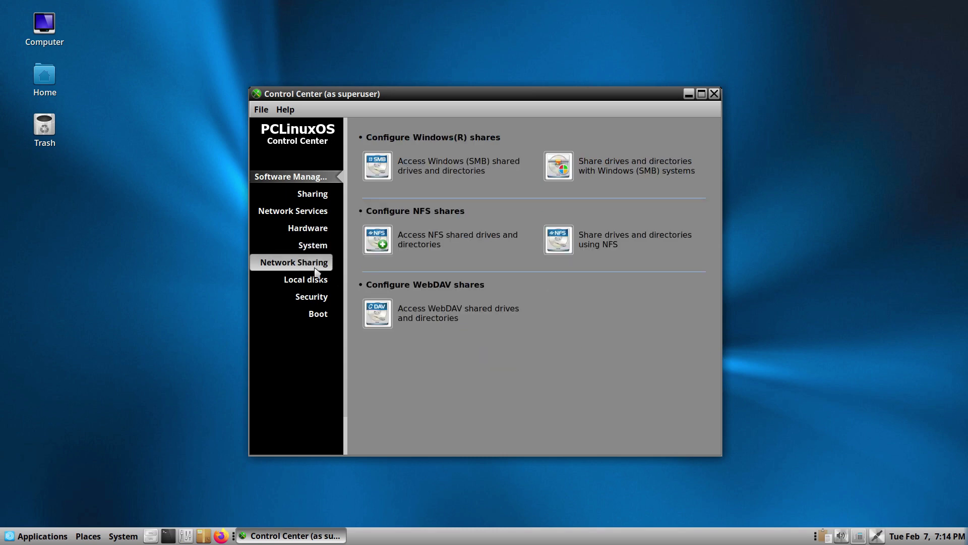
left_click(318, 280)
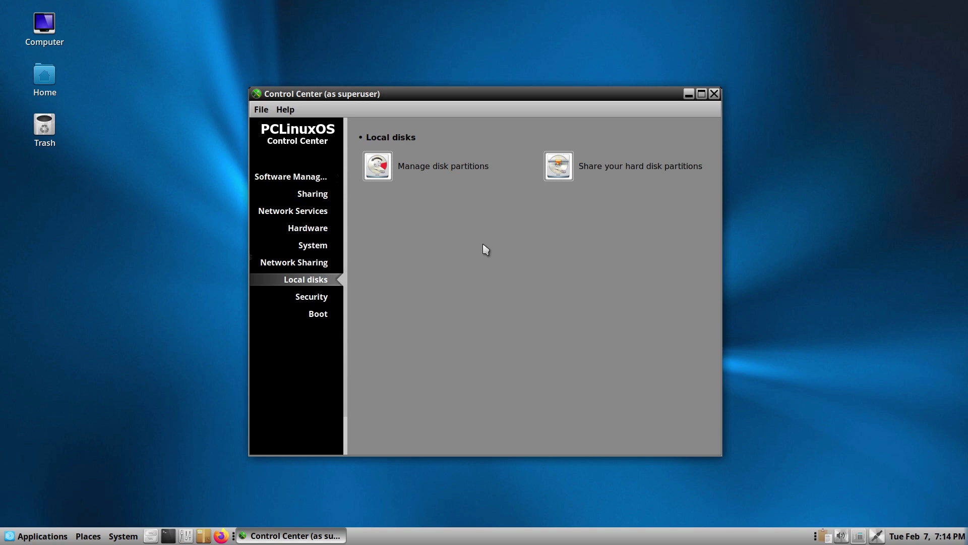
left_click(297, 181)
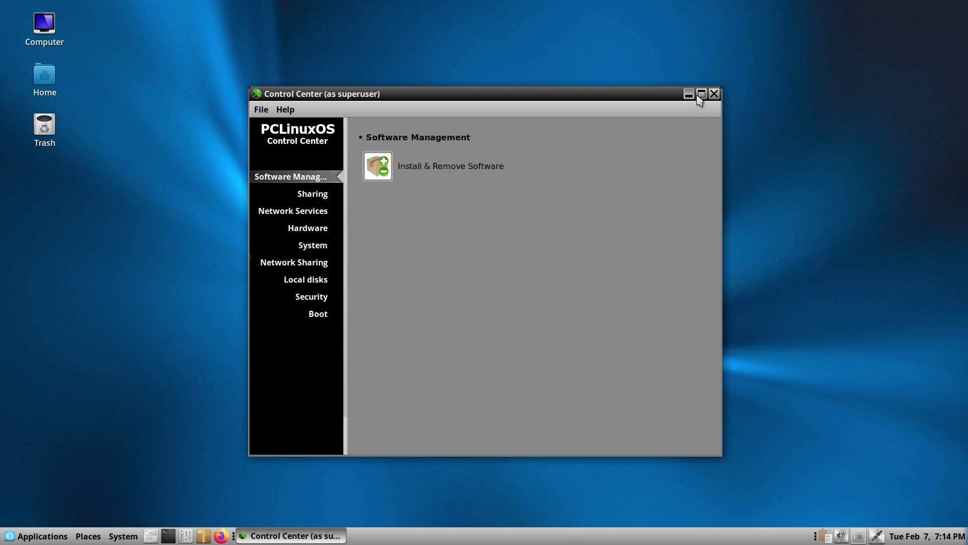
left_click(714, 94)
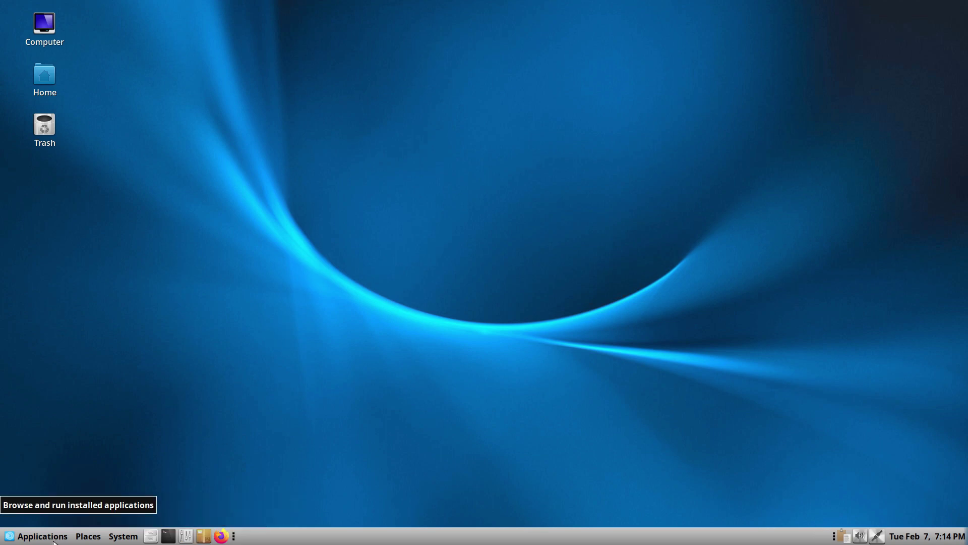
- Launch Synaptic as root with the administrator password and mark all available upgrades
left_click(203, 536)
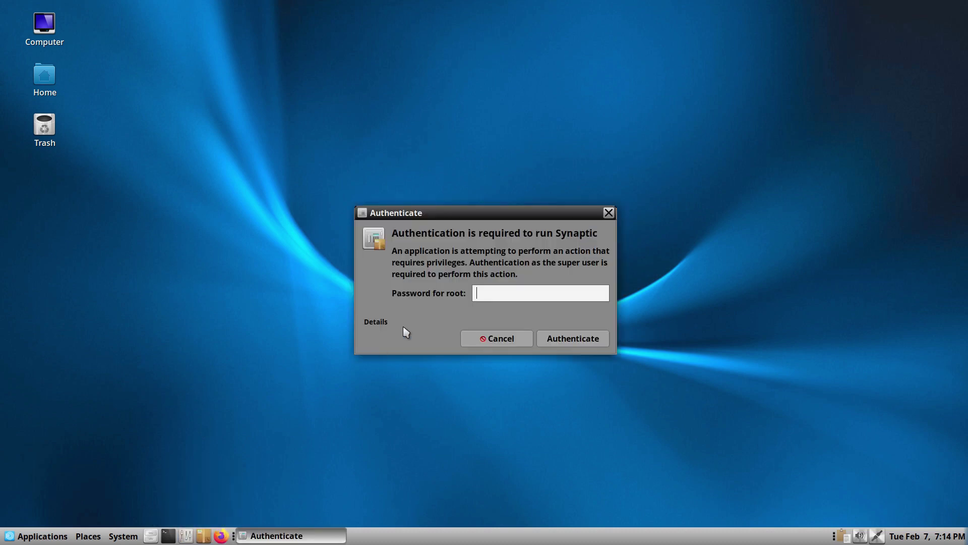
type("••••••")
key("Return")
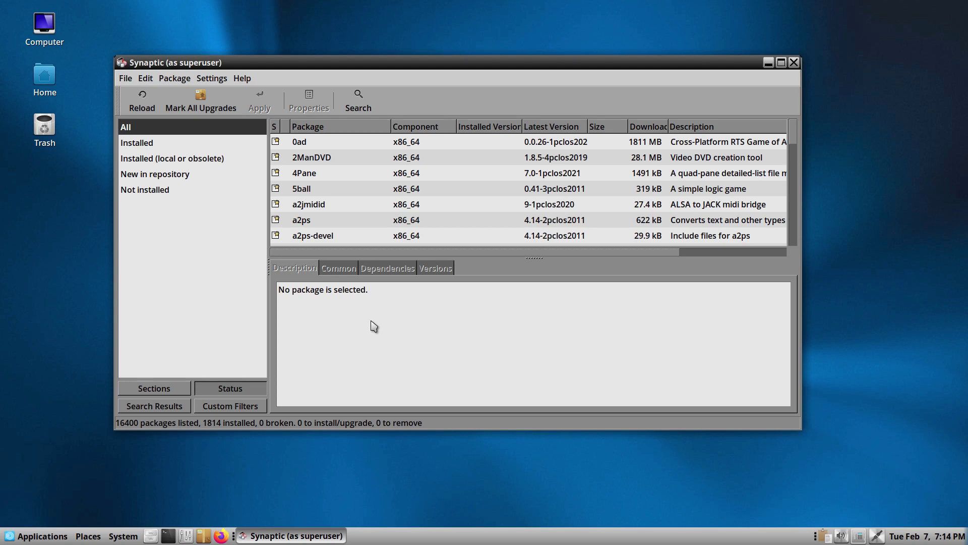
left_click(204, 107)
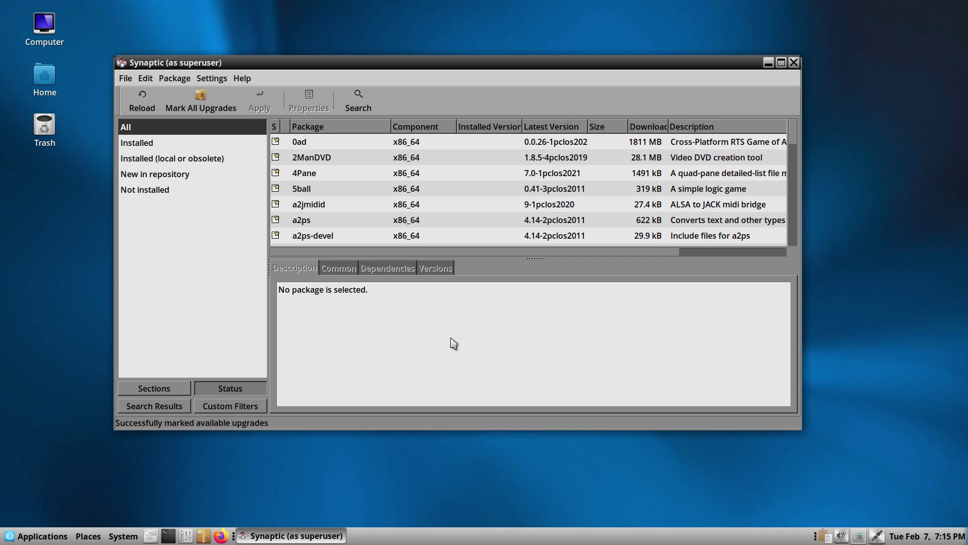
- Search packages for 'chrome' and mark google-chrome-browser for installation (317 MB)
left_click(363, 109)
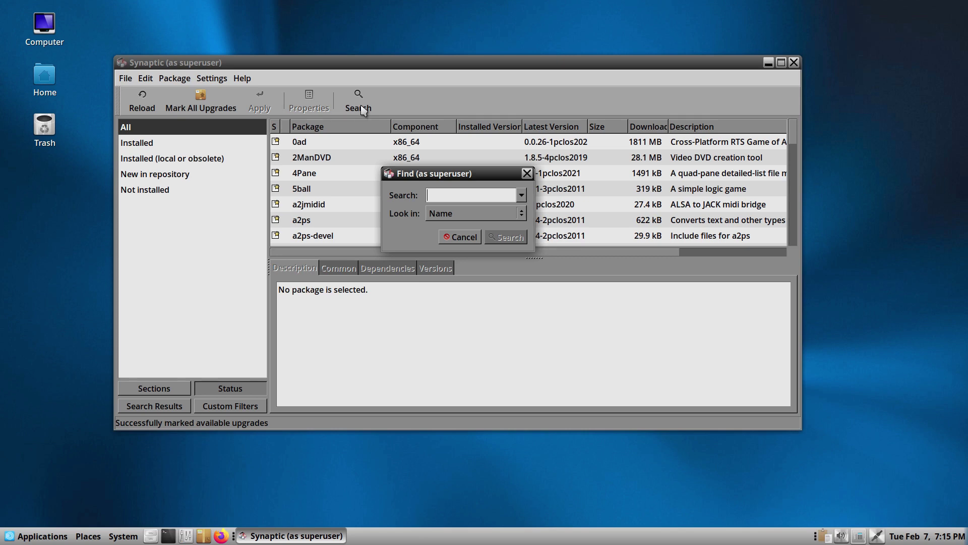
type("chrome")
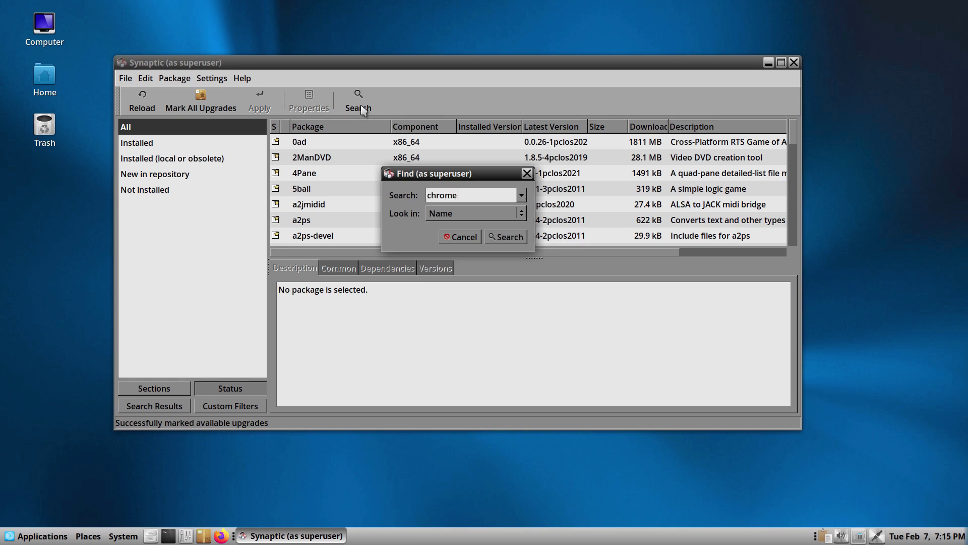
key("Return")
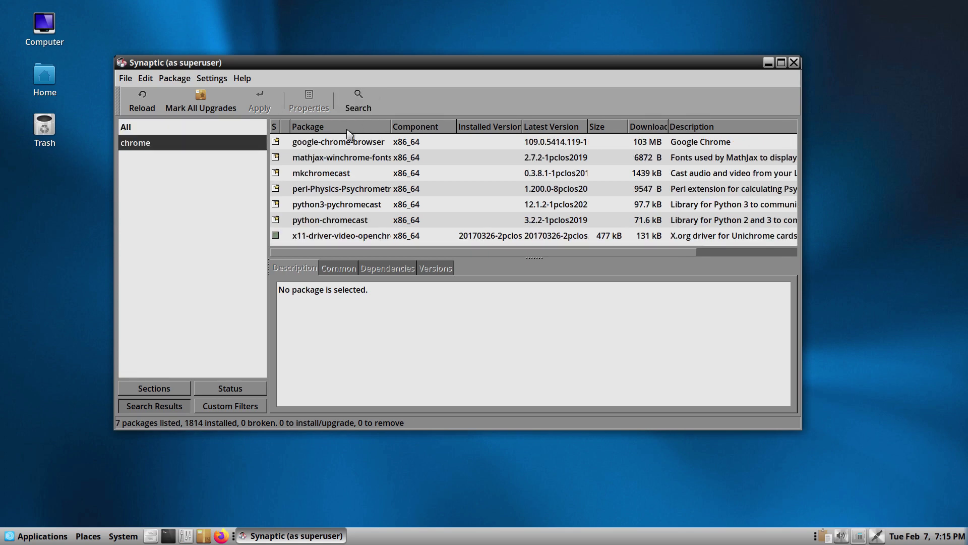
left_click(287, 146)
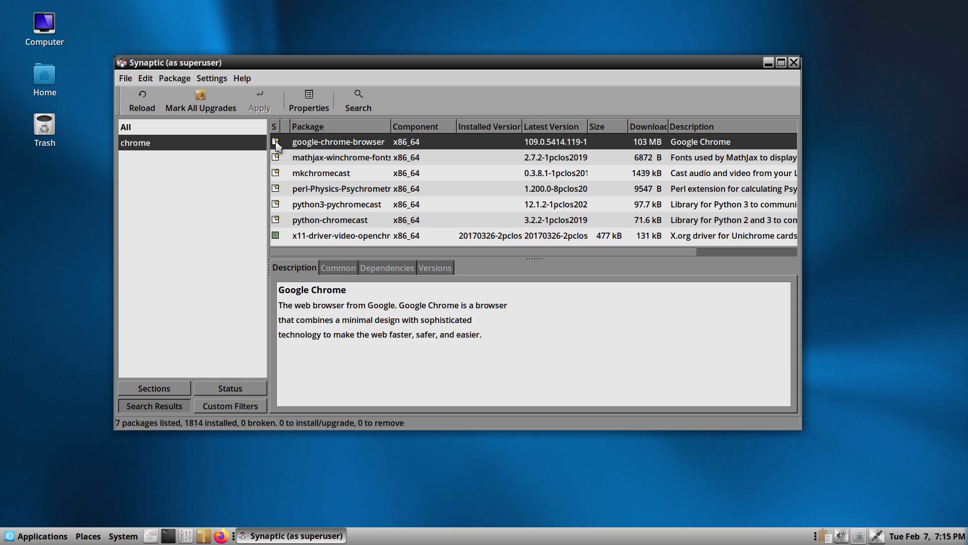
left_click(277, 143)
left_click(303, 164)
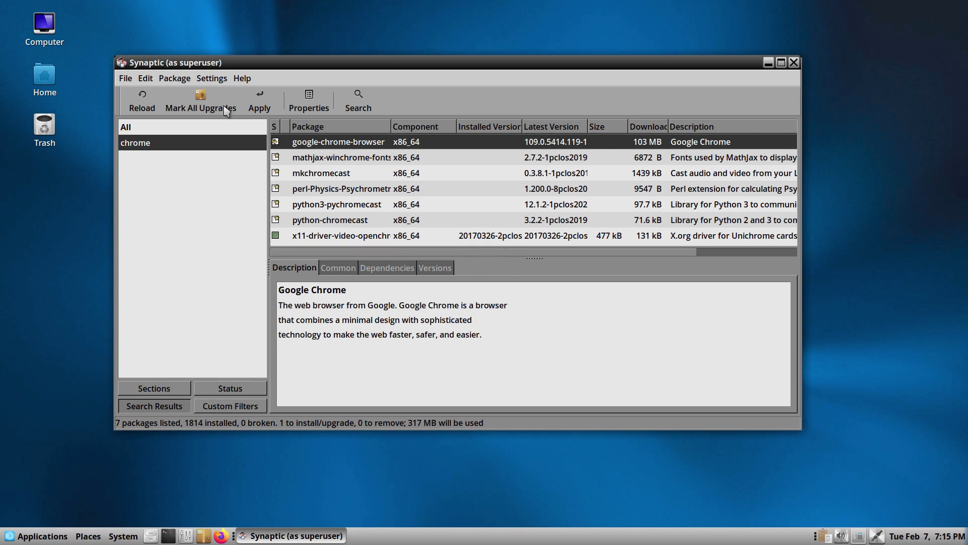
- Apply the changes to install google-chrome-browser 109.0.5414.119, then close Synaptic
left_click(260, 104)
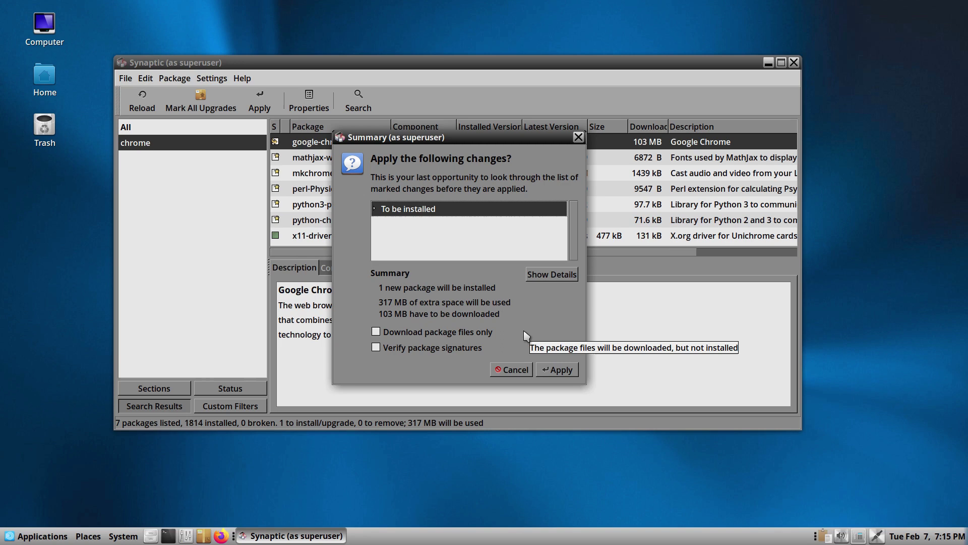
left_click(560, 371)
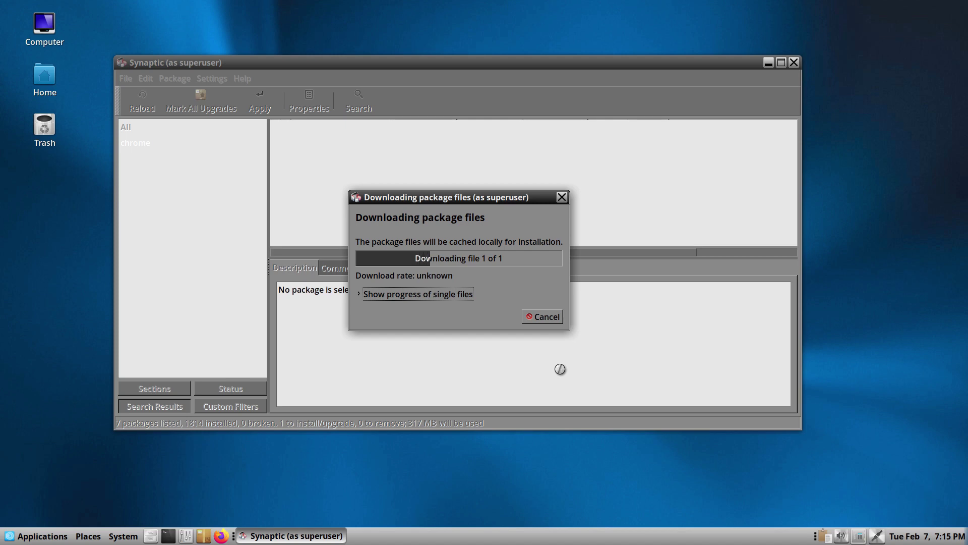
left_click(362, 296)
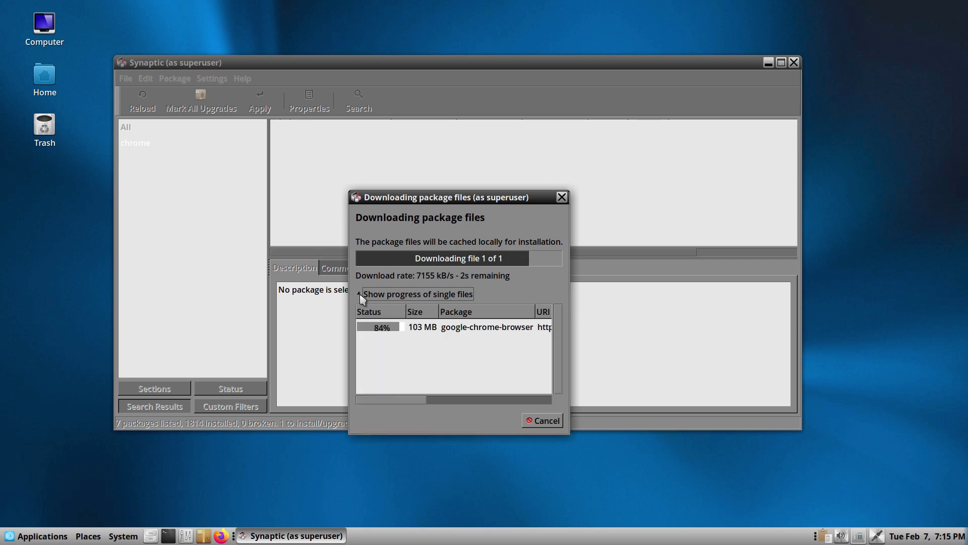
left_click(362, 296)
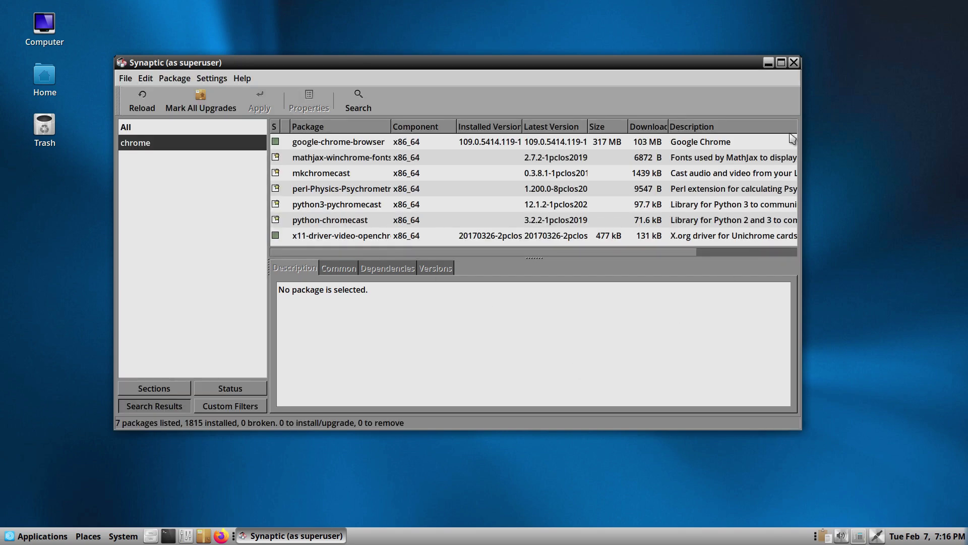
left_click(793, 62)
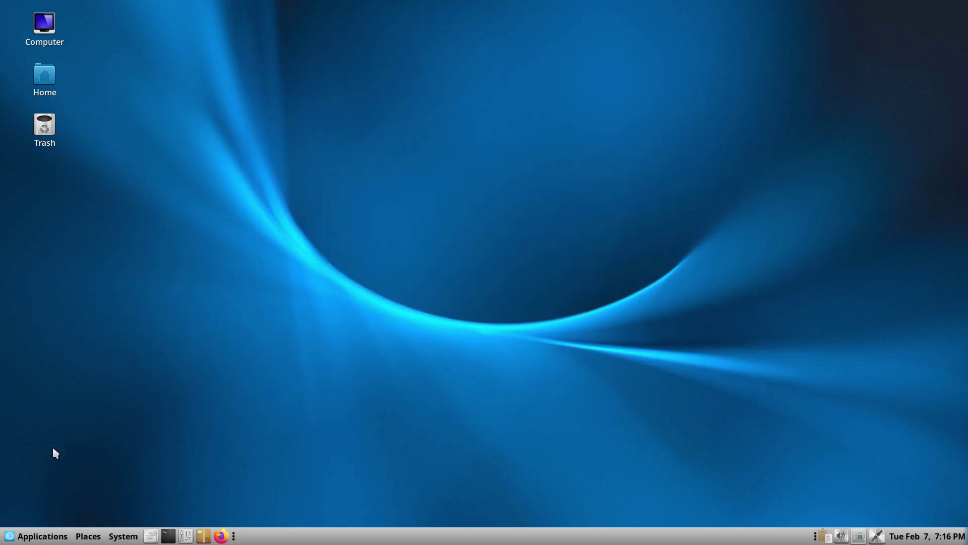
left_click(30, 541)
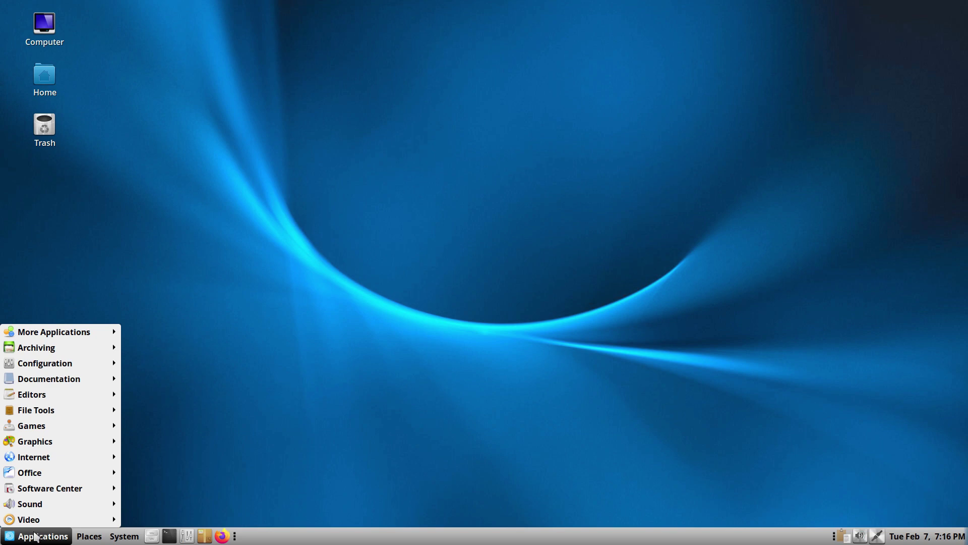
mouse_move(53, 462)
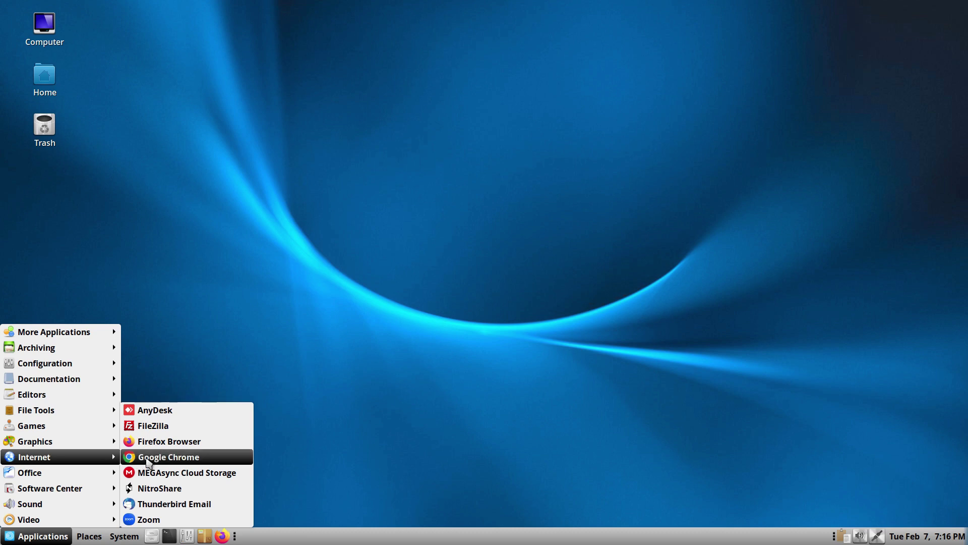
left_click(170, 411)
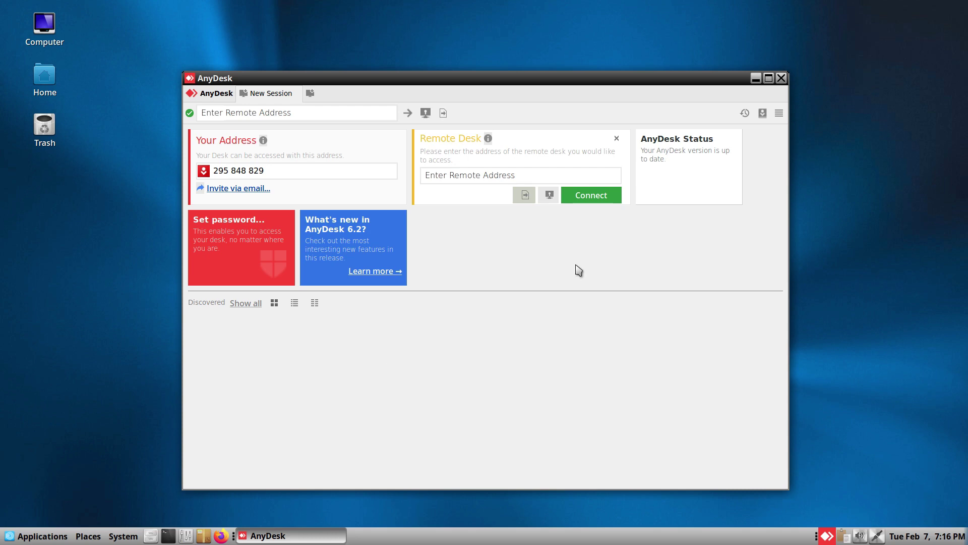
left_click(781, 79)
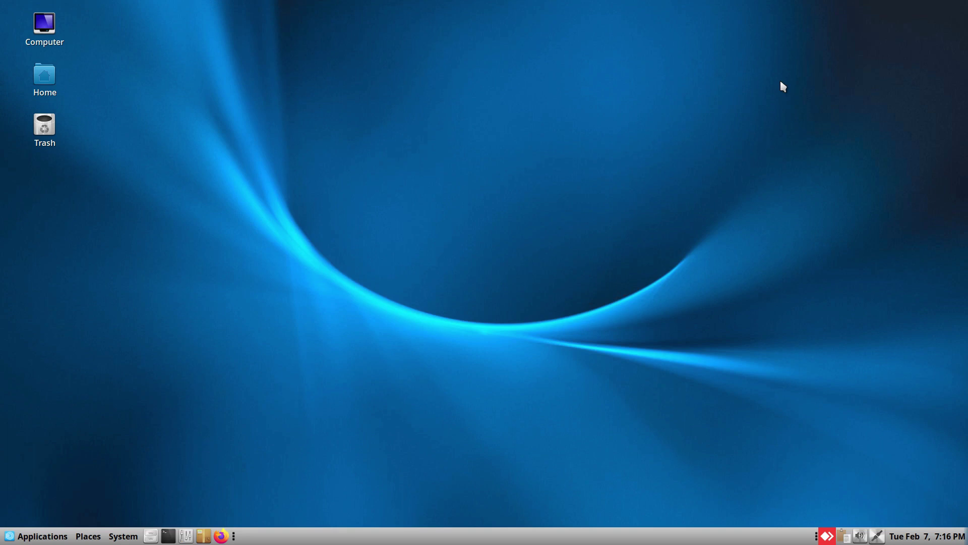
left_click(46, 536)
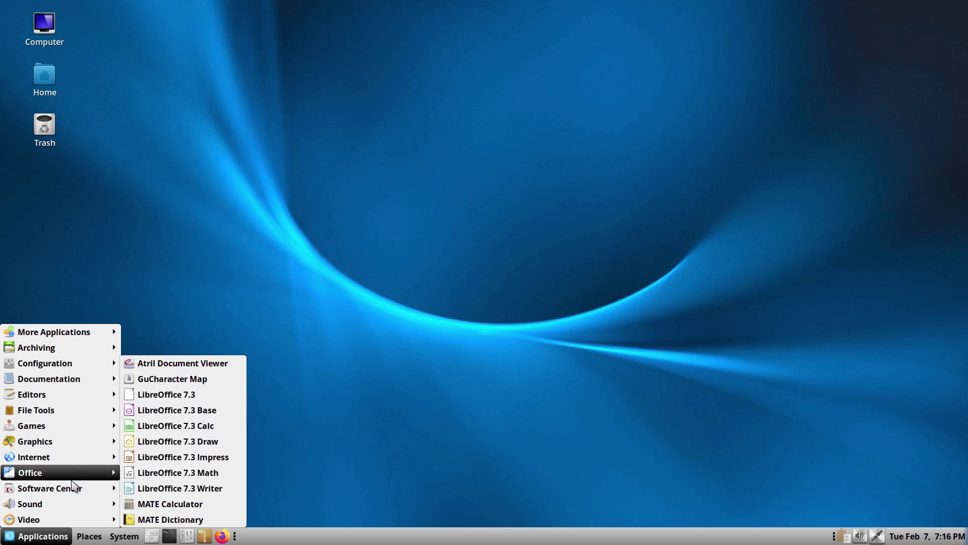
mouse_move(74, 488)
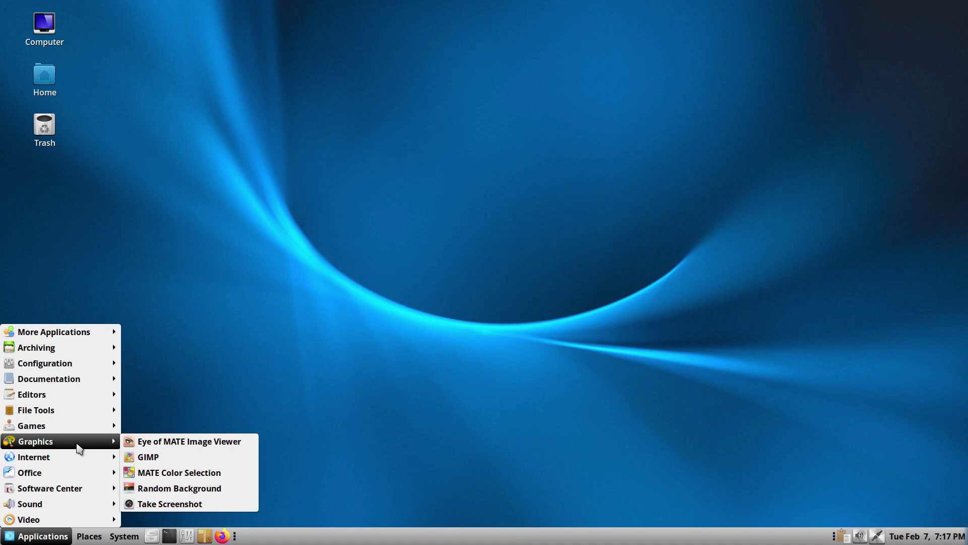
left_click(153, 459)
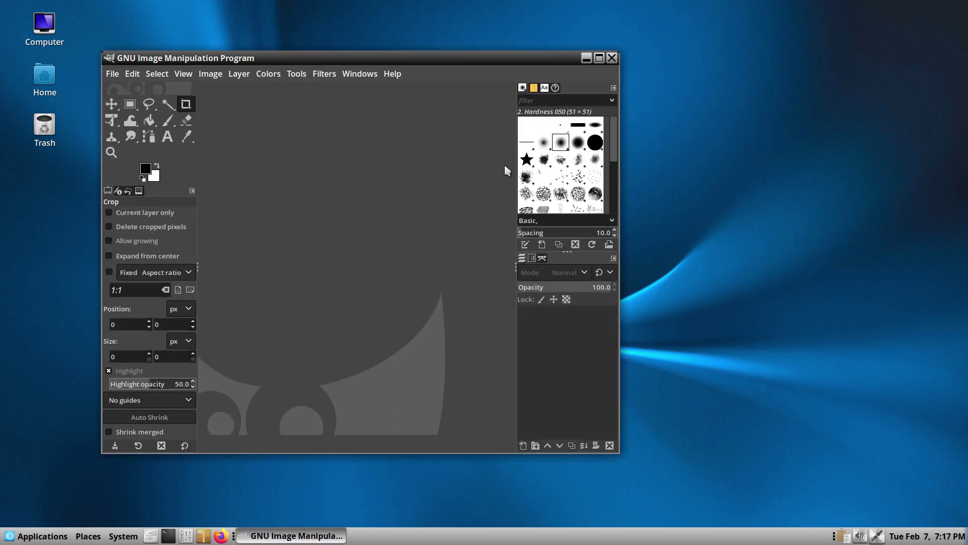
left_click(611, 58)
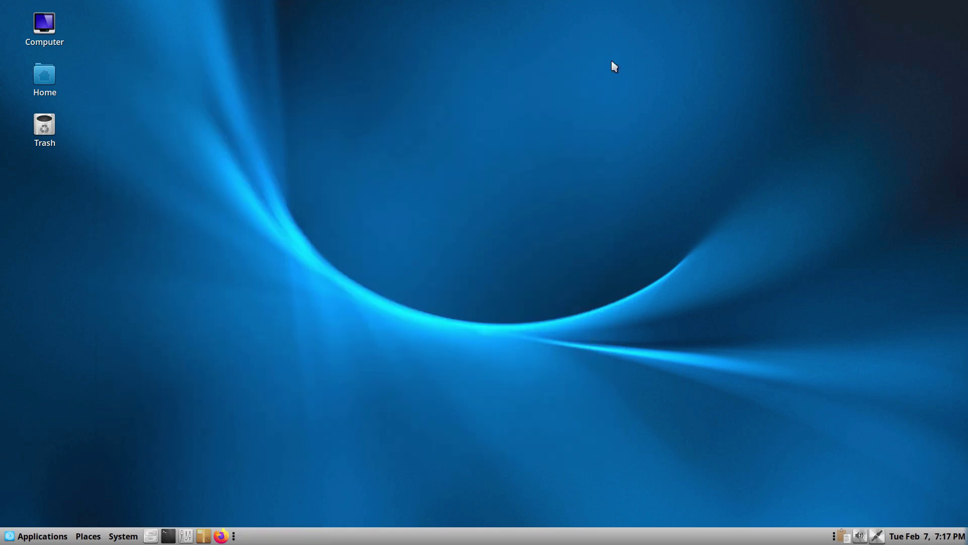
left_click(37, 537)
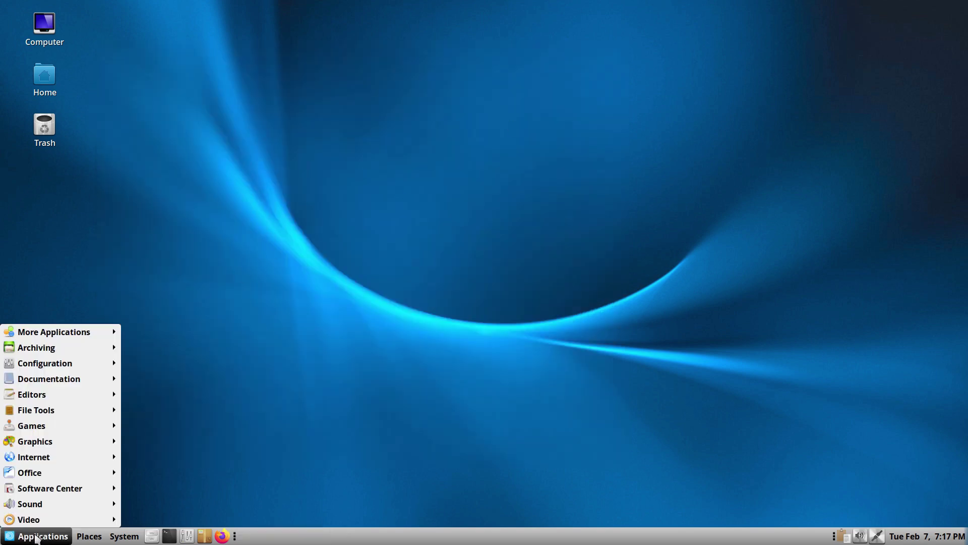
mouse_move(64, 335)
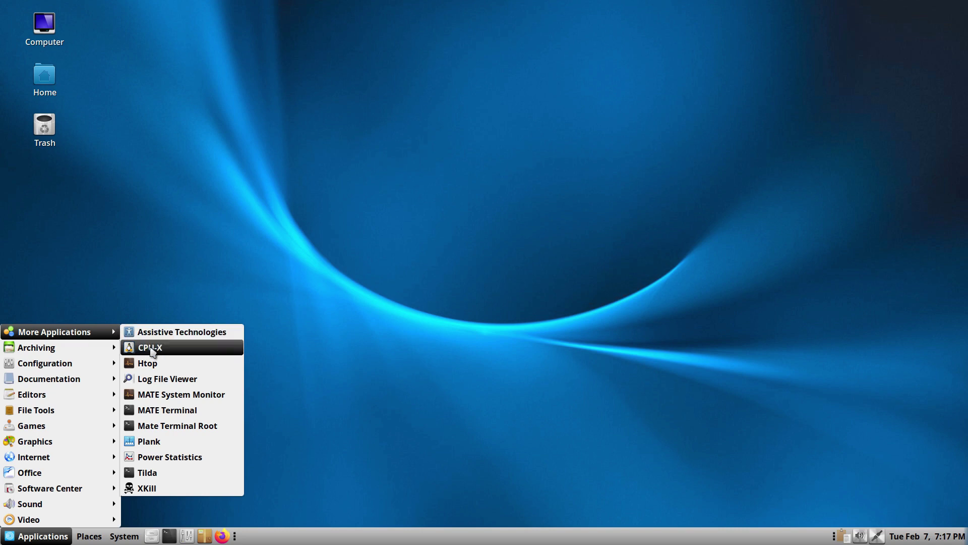
left_click(153, 363)
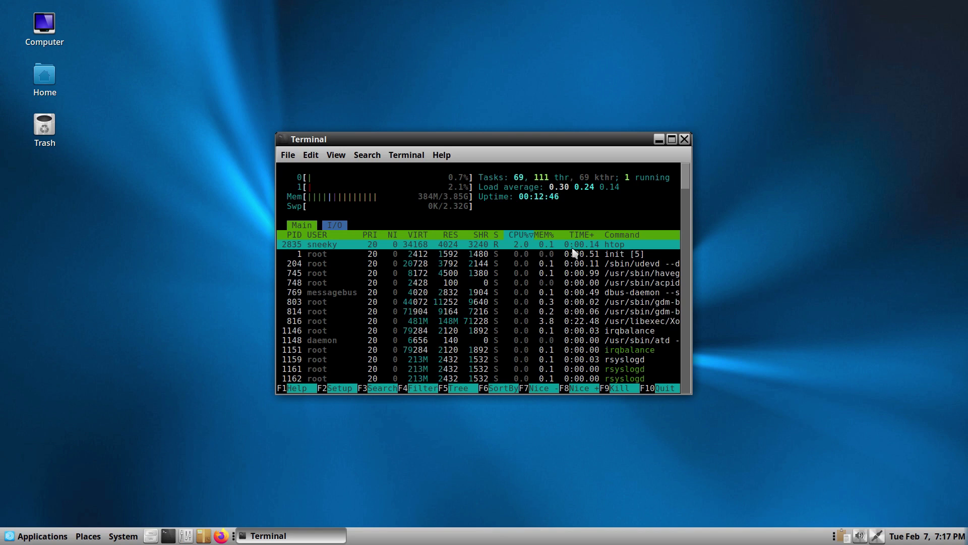
left_click(684, 141)
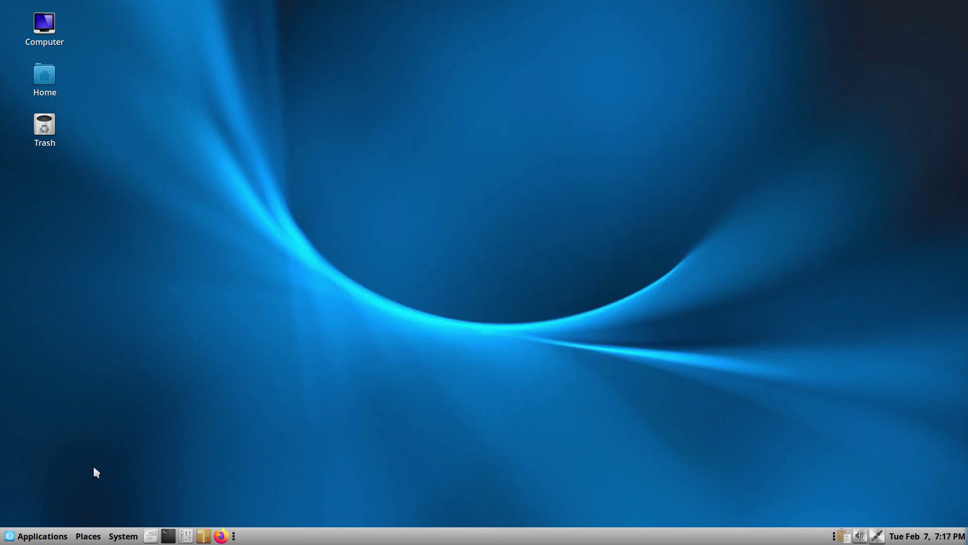
left_click(24, 537)
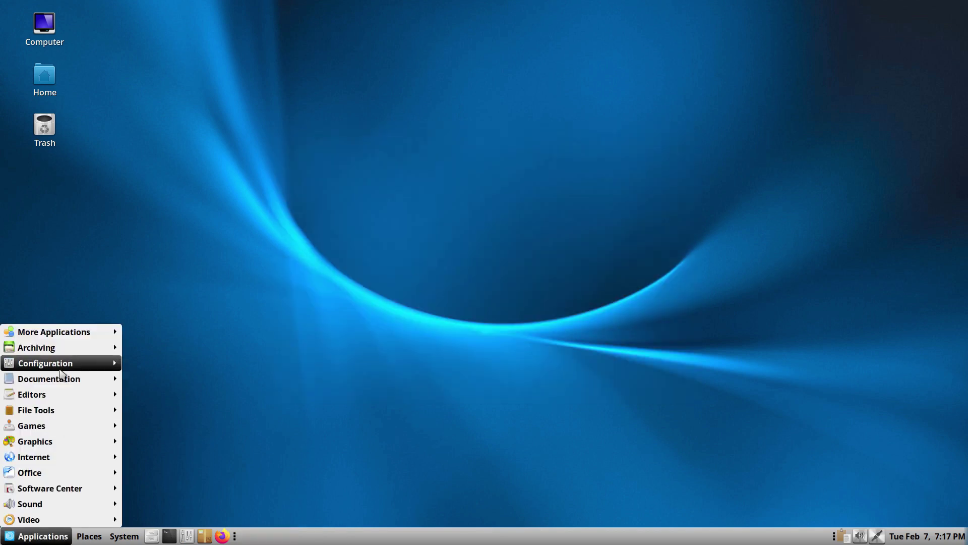
mouse_move(62, 382)
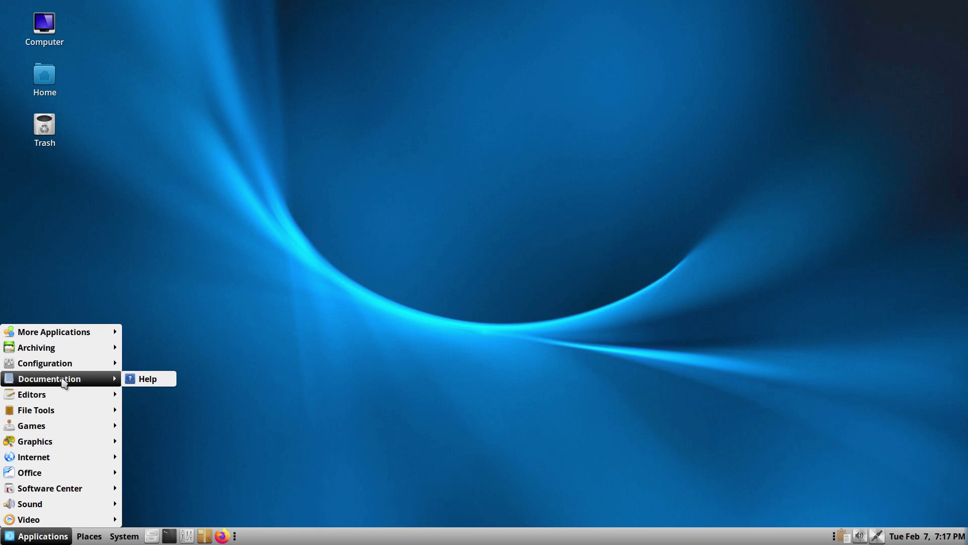
left_click(144, 382)
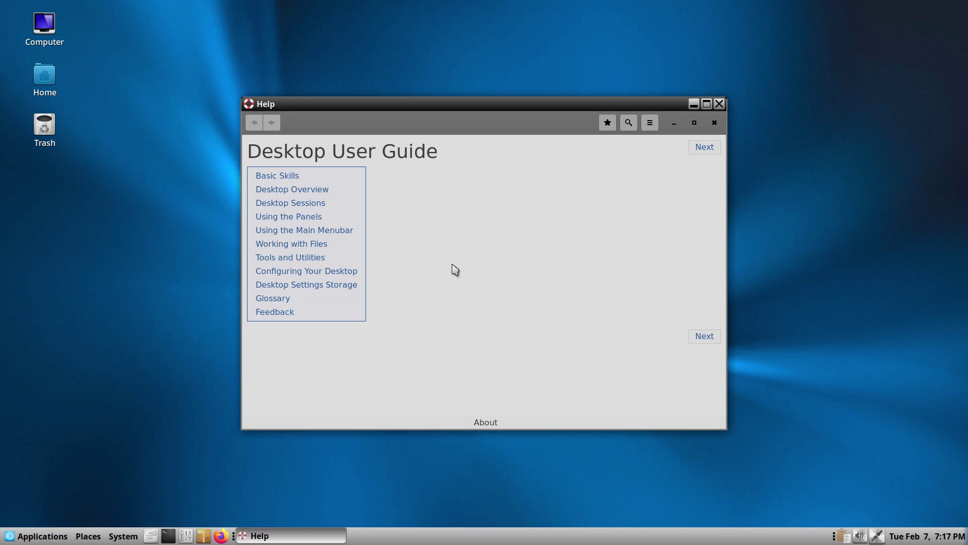
left_click(719, 105)
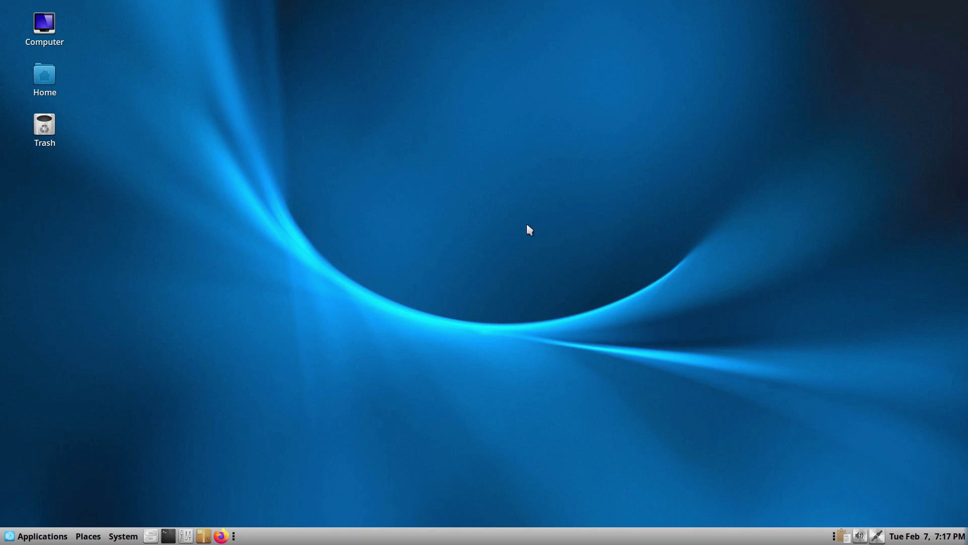
left_click(29, 537)
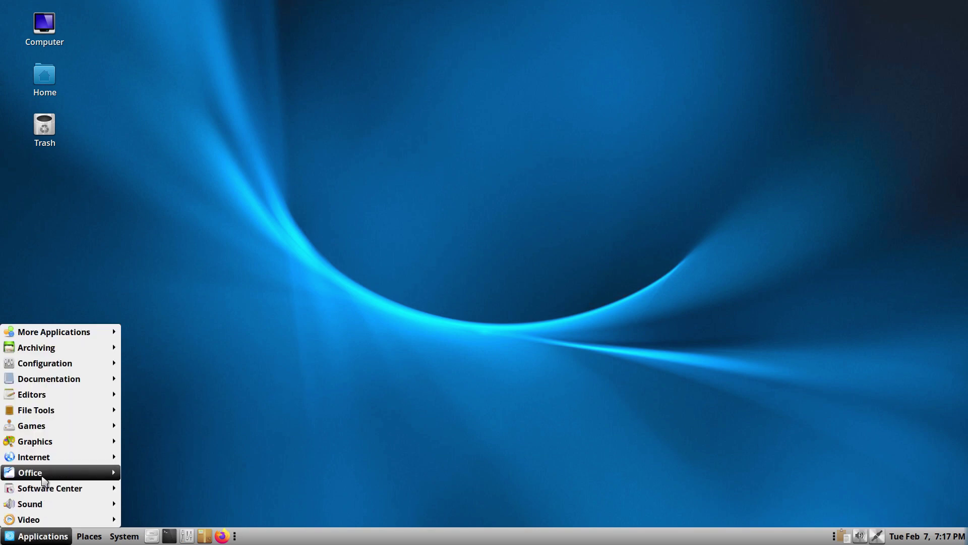
mouse_move(43, 477)
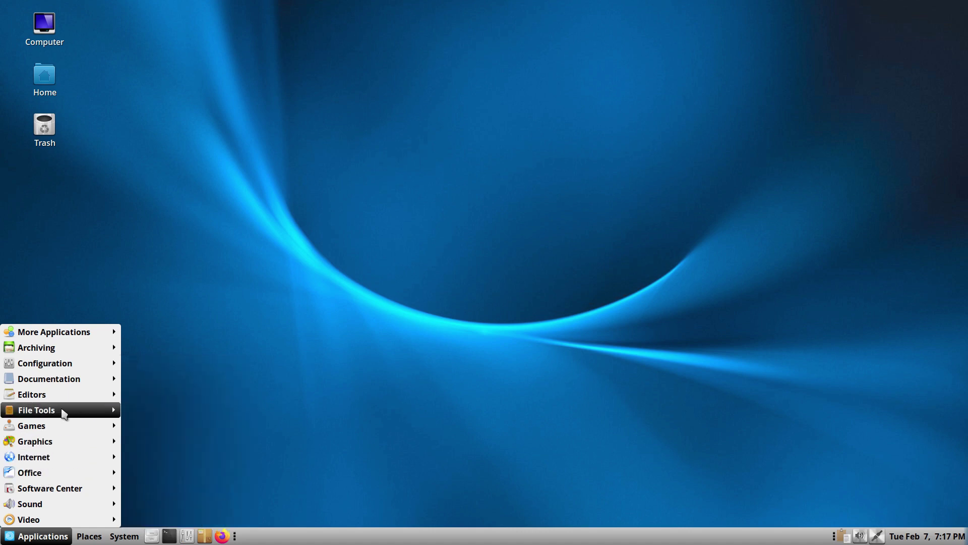
mouse_move(56, 504)
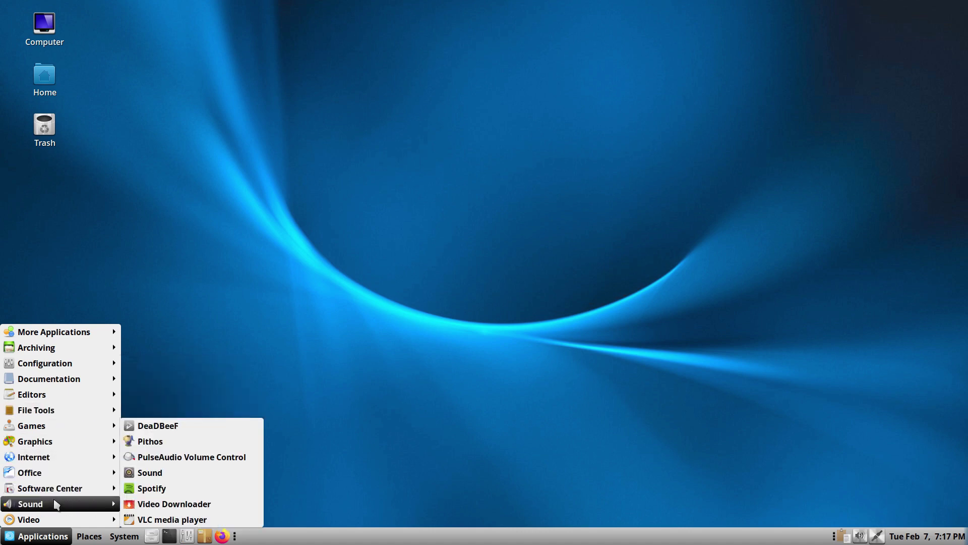
left_click(172, 446)
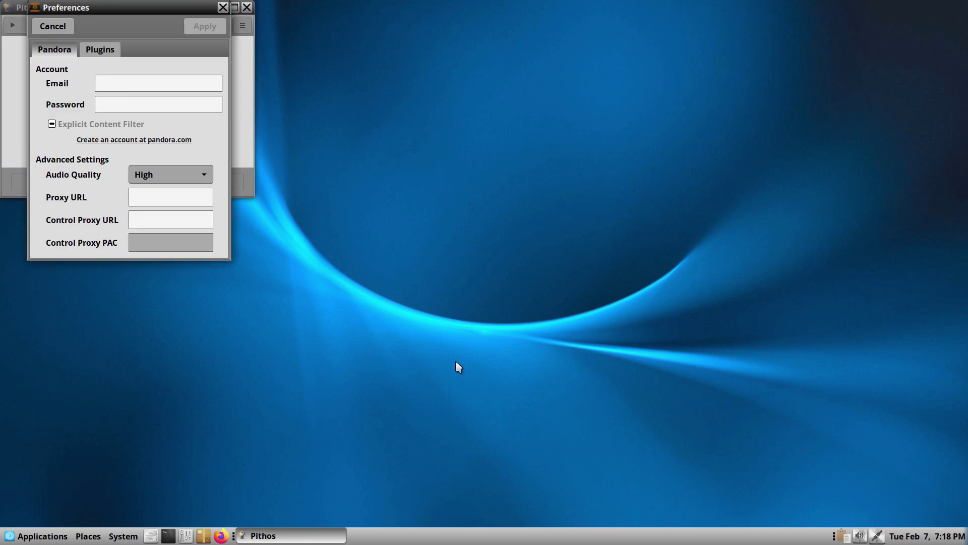
left_click_drag(161, 7, 517, 157)
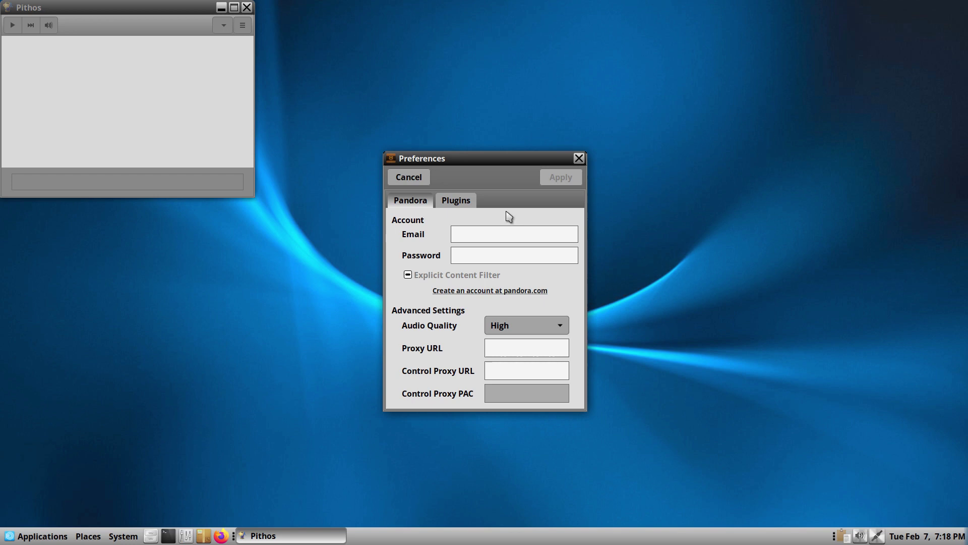
left_click(579, 158)
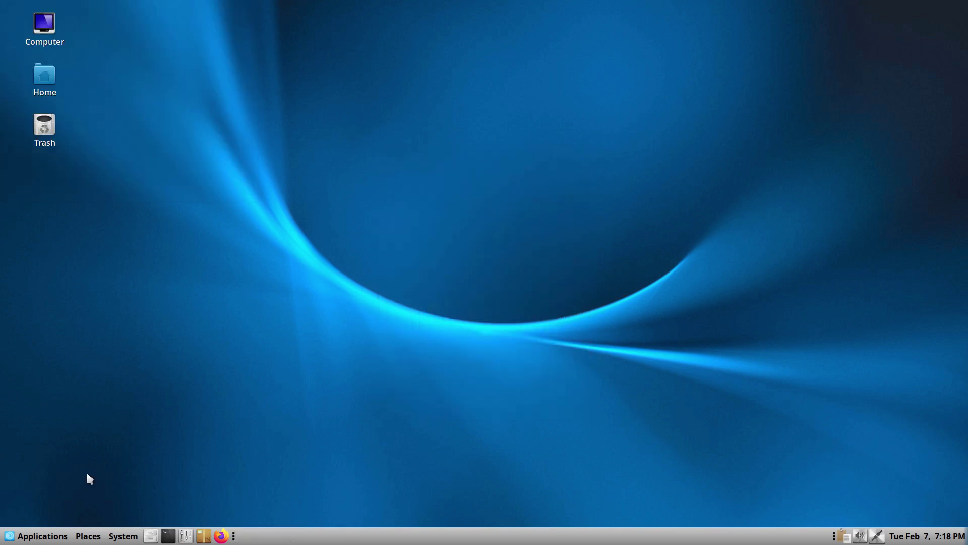
- Browse the Applications > Sound and Video submenu, close it, and minimize the open Firefox window
left_click(42, 537)
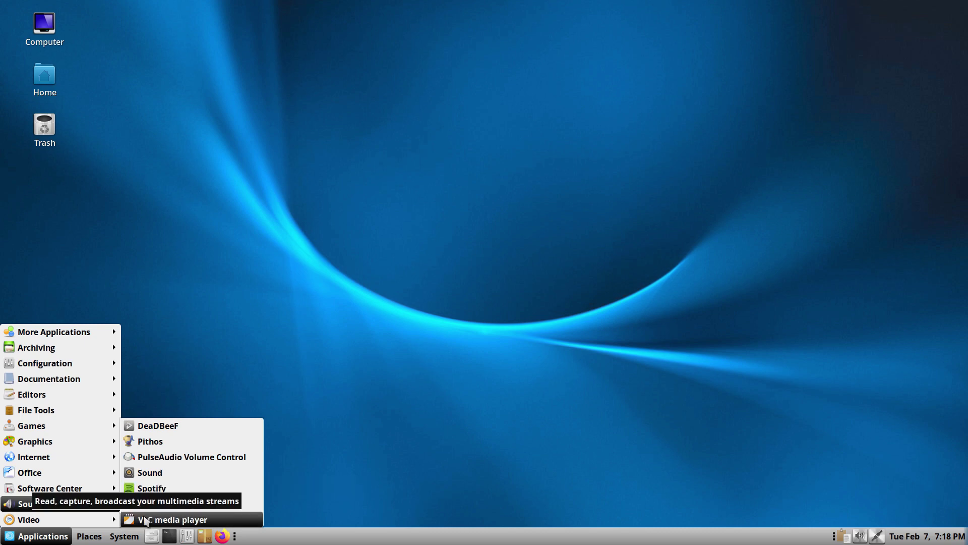
mouse_move(73, 519)
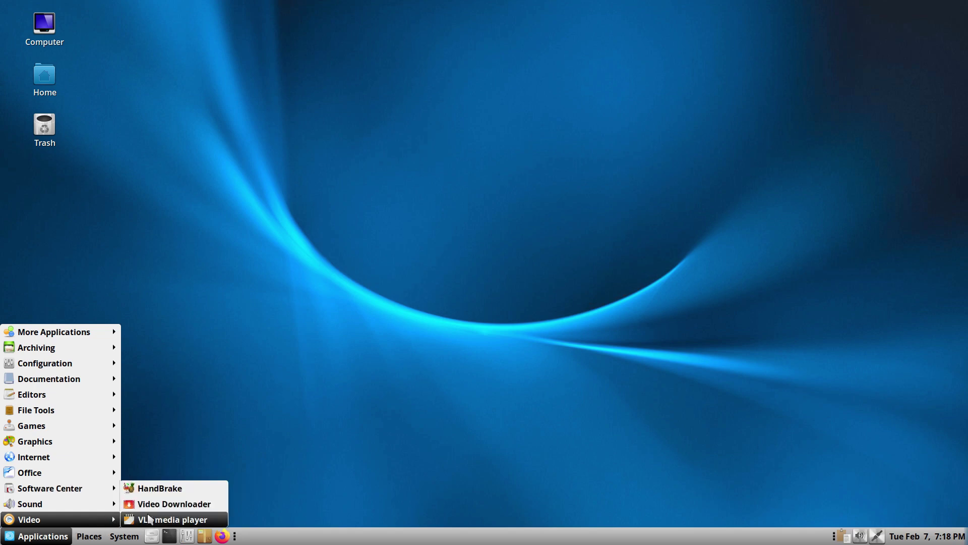
left_click(309, 309)
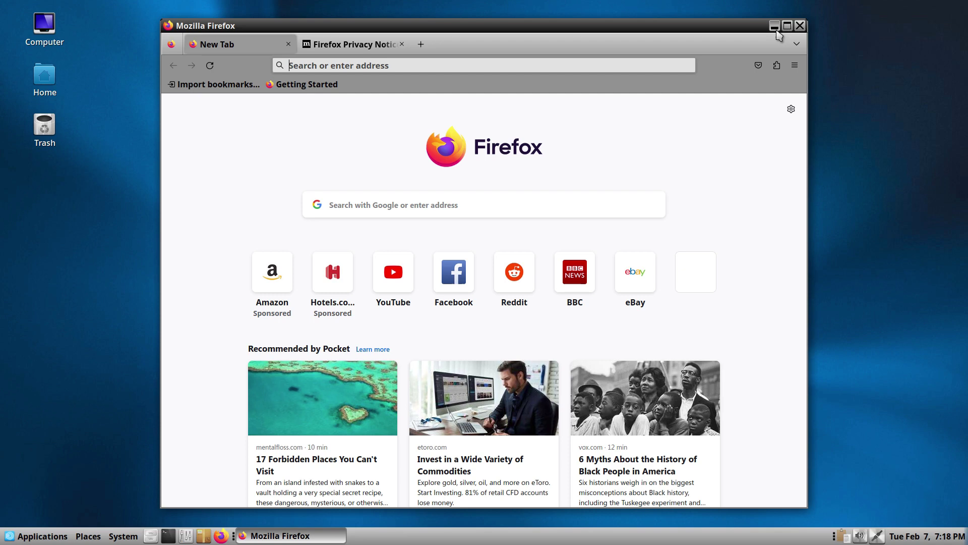
left_click(774, 27)
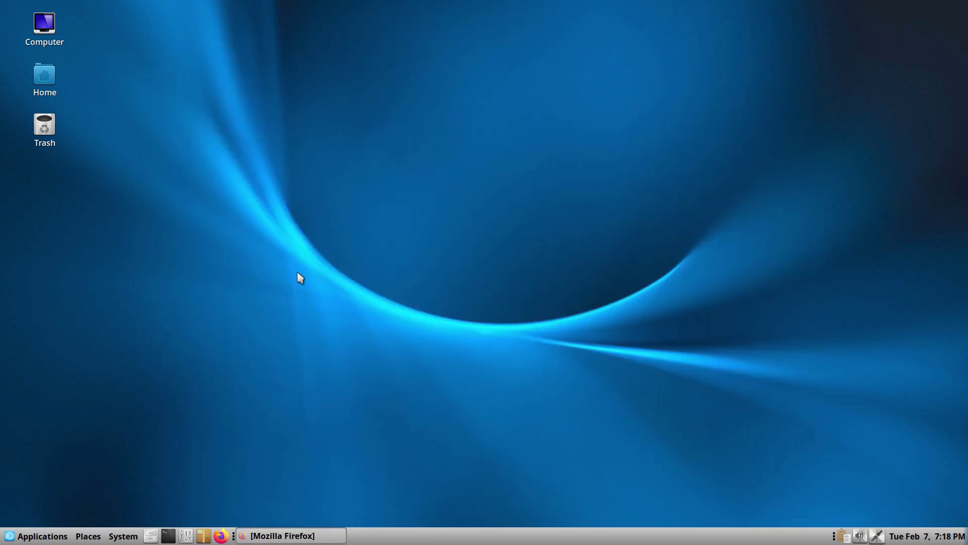